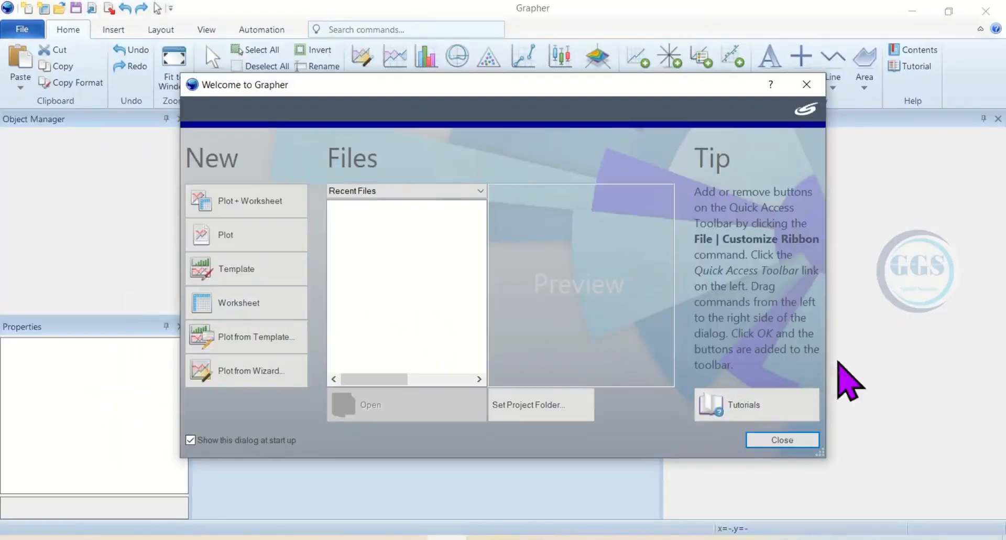
- Close the welcome dialog and start a new plot document
{"action": "left_click", "coordinate": [809, 85]}
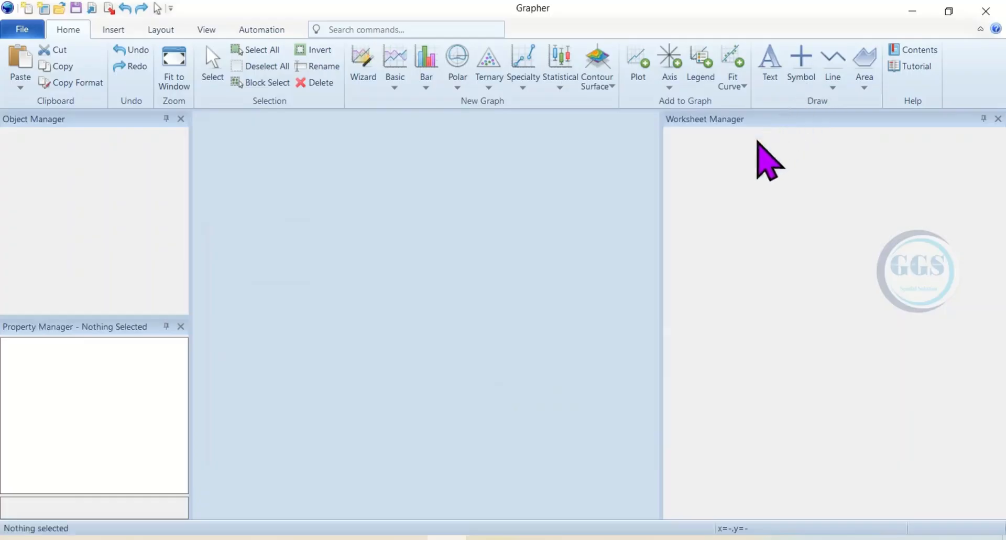
{"action": "key", "text": "ctrl+w"}
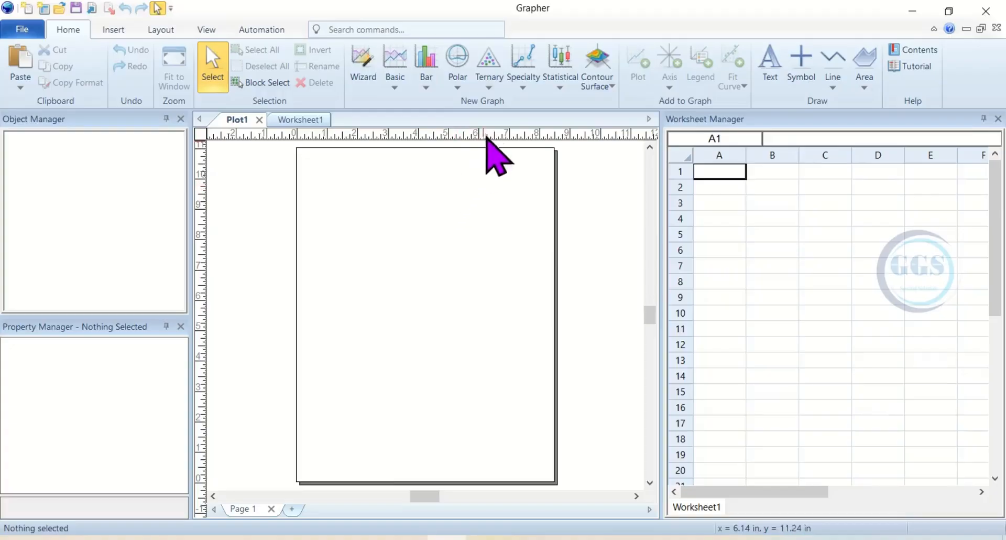
- Create a ternary Durov plot from Sample results.xlsx in the Desktop Tutorial\Grapher folder
{"action": "left_click", "coordinate": [489, 86]}
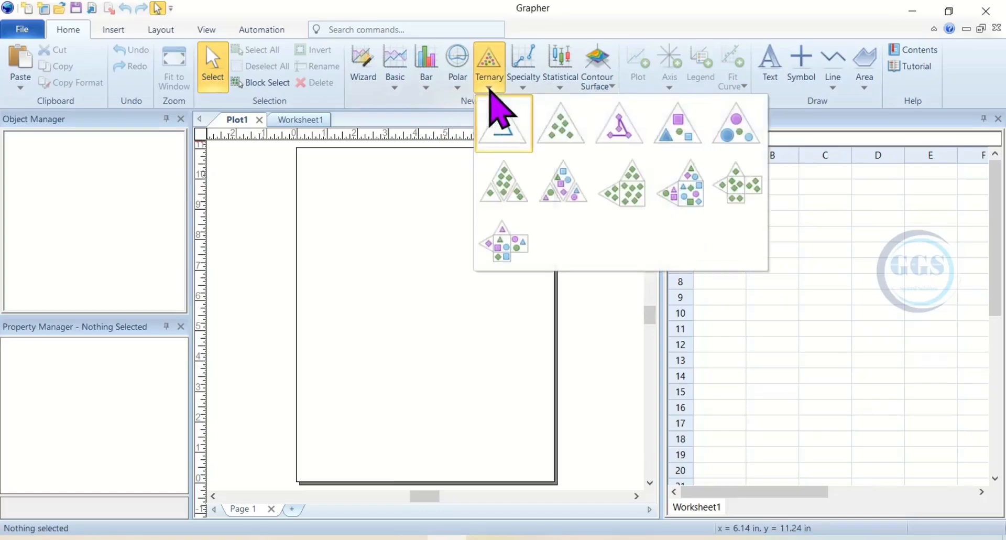
{"action": "left_click", "coordinate": [622, 186]}
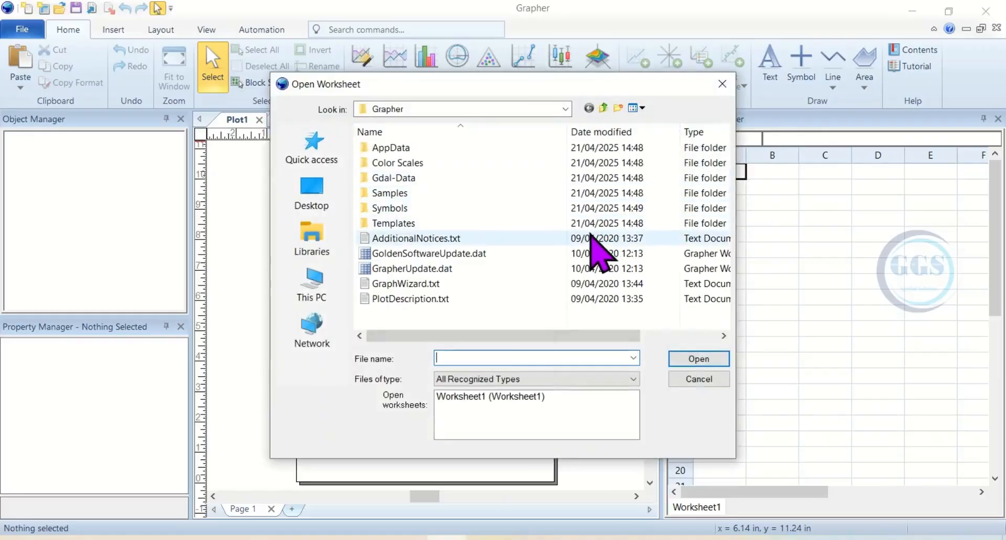
{"action": "left_click", "coordinate": [326, 199]}
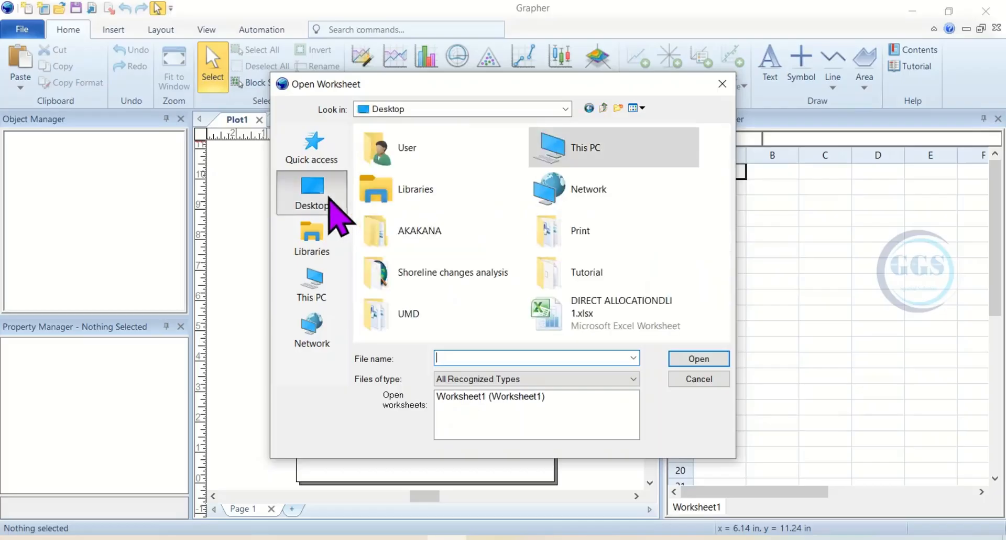
{"action": "left_click", "coordinate": [586, 270]}
{"action": "left_click", "coordinate": [630, 270]}
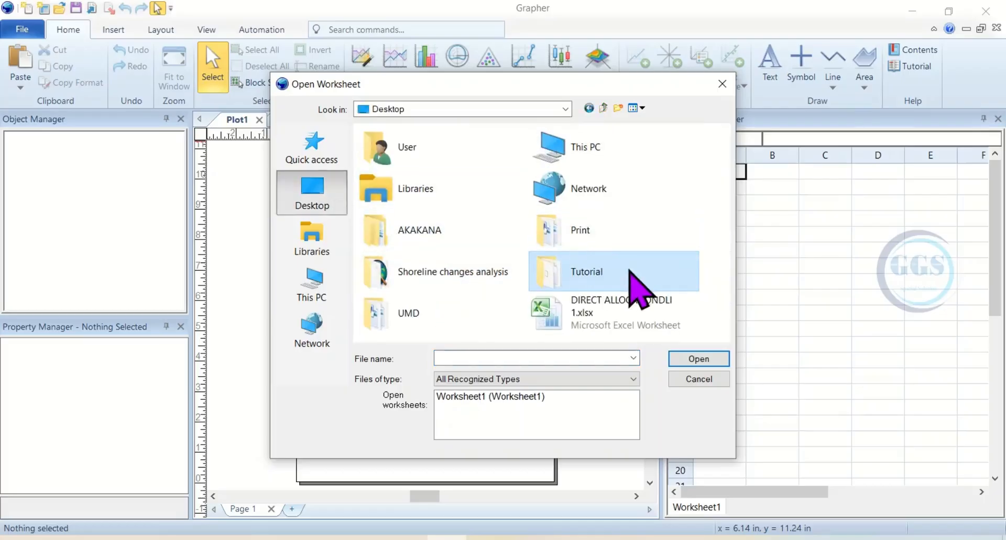
{"action": "double_click", "coordinate": [602, 273]}
{"action": "scroll", "coordinate": [415, 252], "scroll_direction": "down", "scroll_amount": 4}
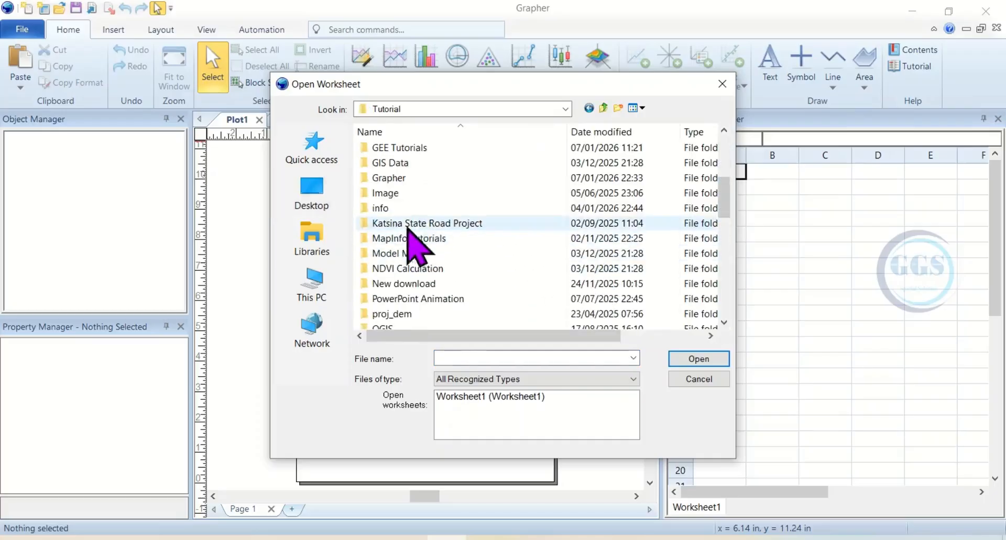
{"action": "double_click", "coordinate": [389, 178]}
{"action": "left_click", "coordinate": [392, 164]}
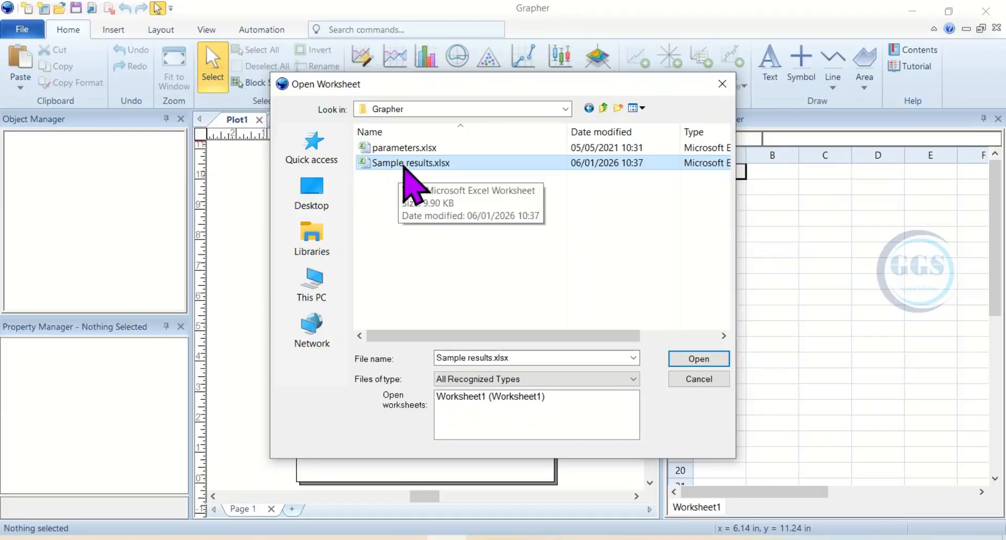
{"action": "left_click", "coordinate": [682, 356]}
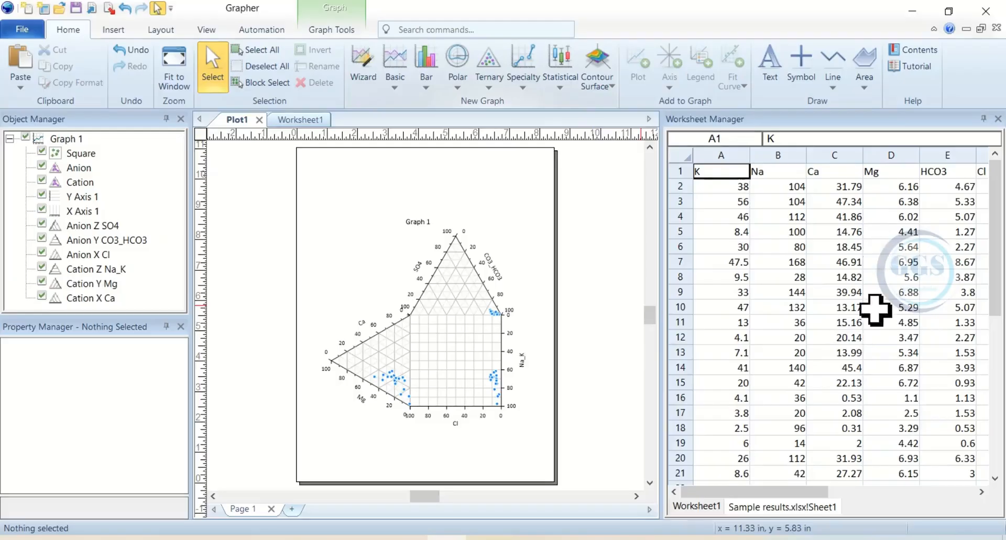
- Select the graph and change its title text to Durov Diagram
{"action": "left_click_drag", "start_coordinate": [812, 491], "coordinate": [827, 471]}
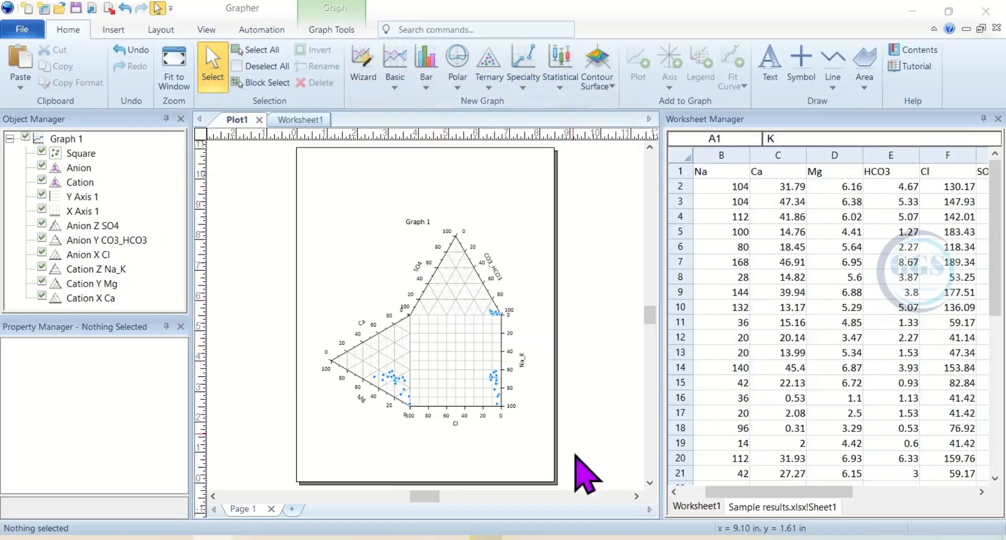
{"action": "left_click", "coordinate": [440, 329]}
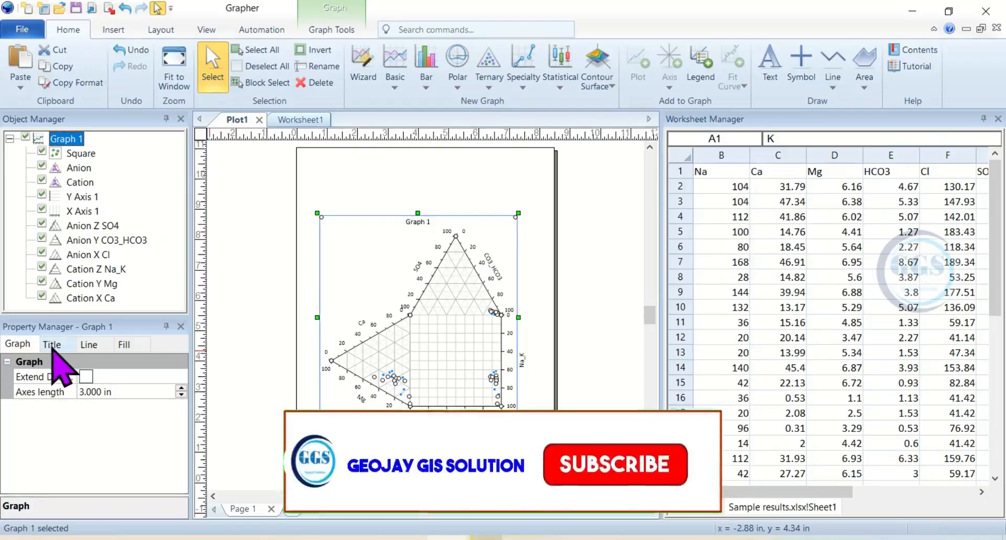
{"action": "left_click", "coordinate": [52, 345]}
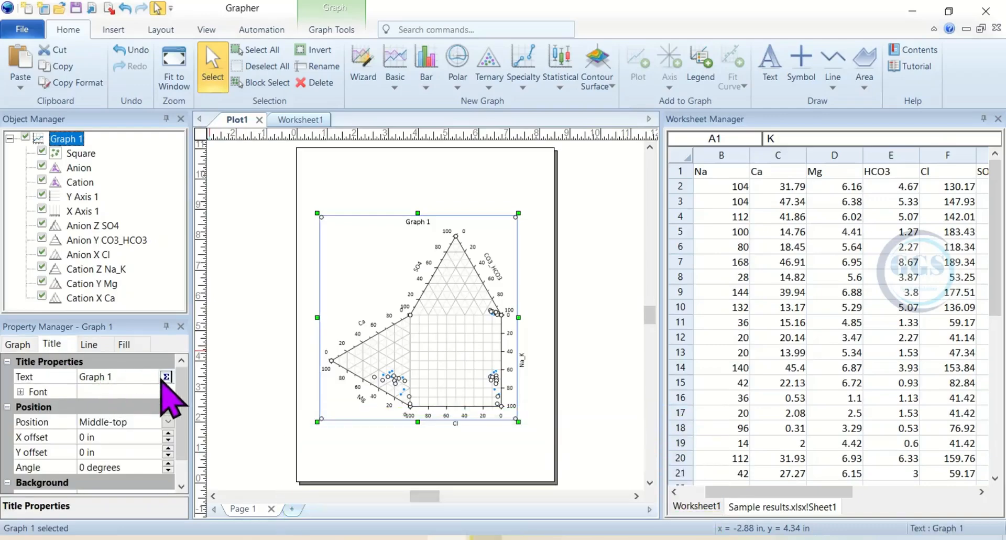
{"action": "left_click", "coordinate": [167, 377]}
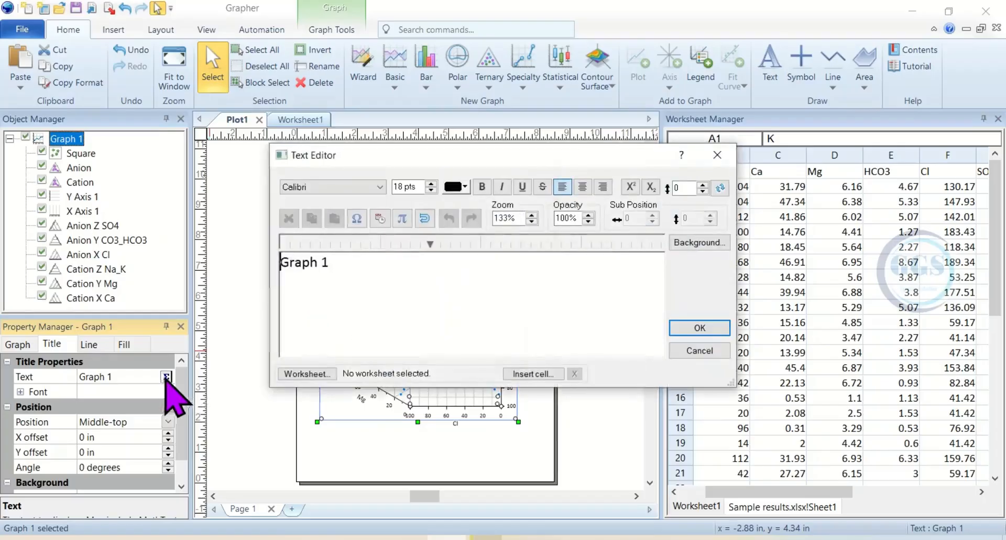
{"action": "triple_click", "coordinate": [296, 263]}
{"action": "type", "text": "P"}
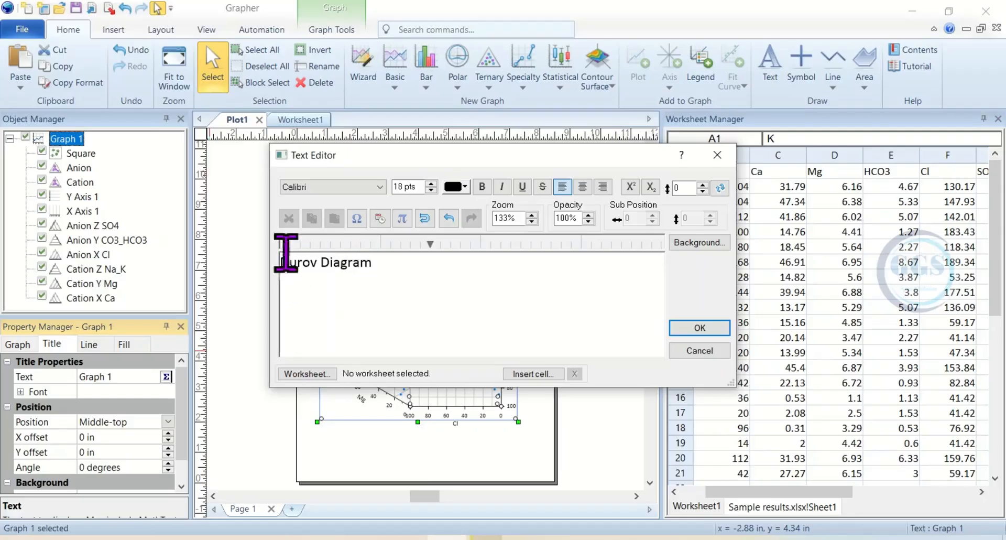
{"action": "left_click", "coordinate": [480, 186]}
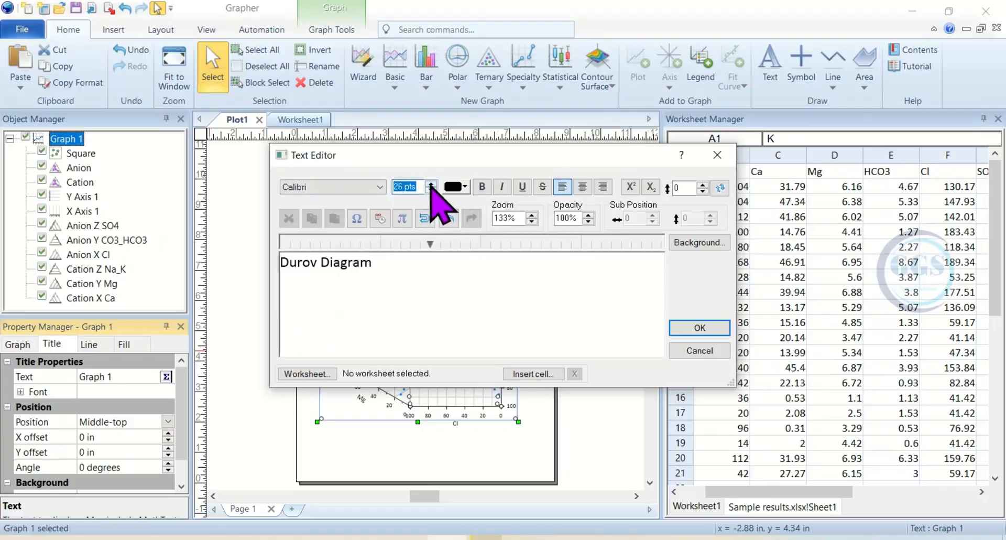
{"action": "left_click", "coordinate": [699, 327]}
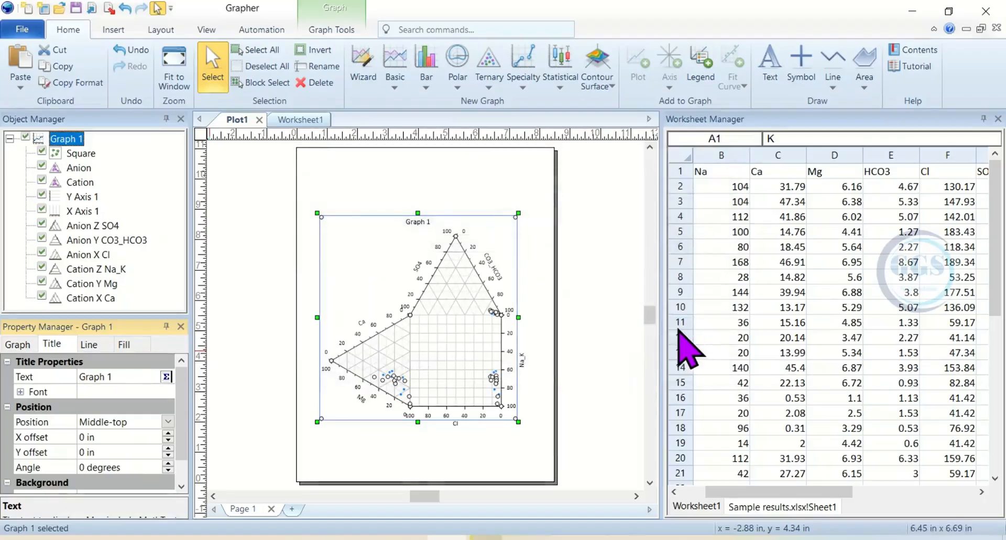
- Set the graph title's font size to 38 and make it bold
{"action": "left_click", "coordinate": [21, 391]}
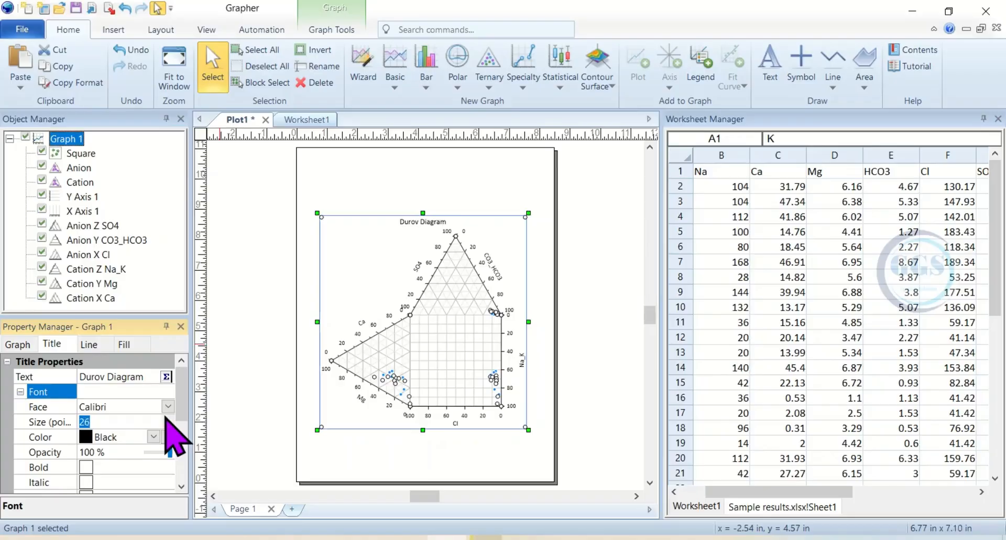
{"action": "type", "text": "38"}
{"action": "key", "text": "Return"}
{"action": "scroll", "coordinate": [180, 445], "scroll_direction": "down", "scroll_amount": 2}
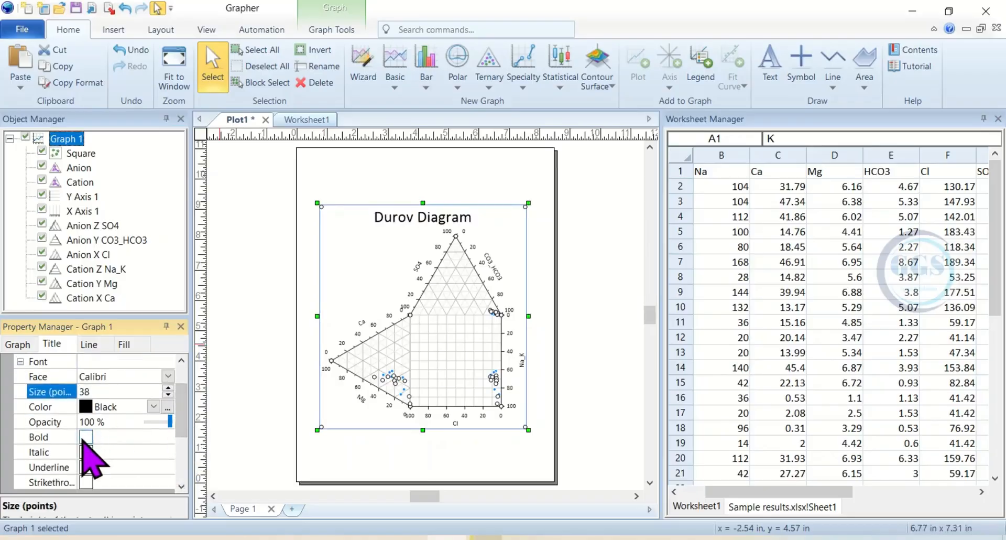
{"action": "left_click", "coordinate": [86, 437]}
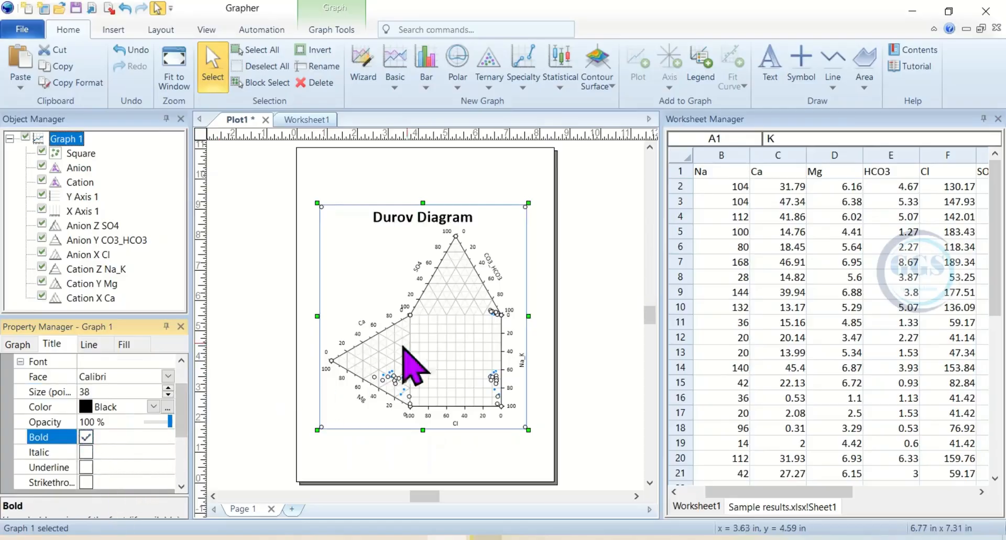
{"action": "left_click", "coordinate": [474, 252]}
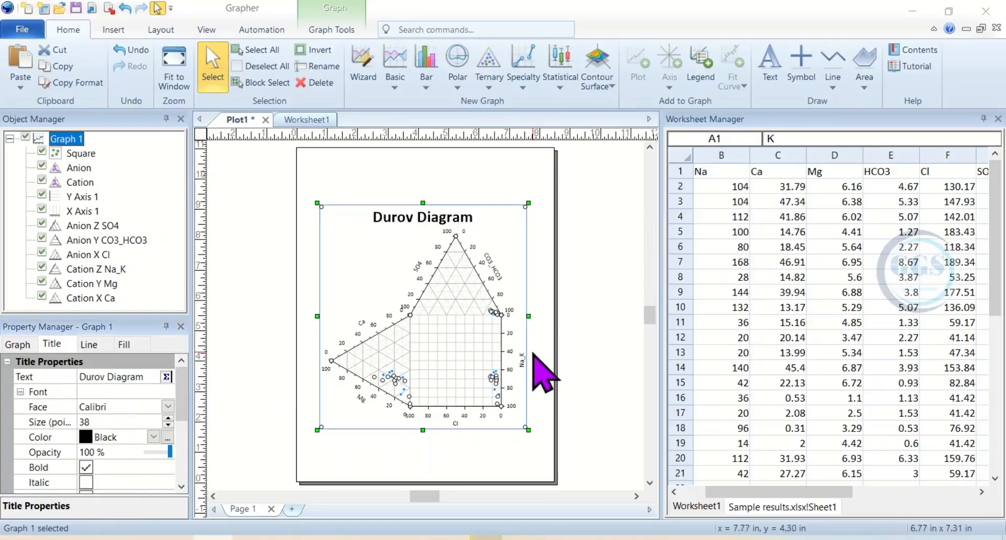
{"action": "left_click", "coordinate": [561, 339]}
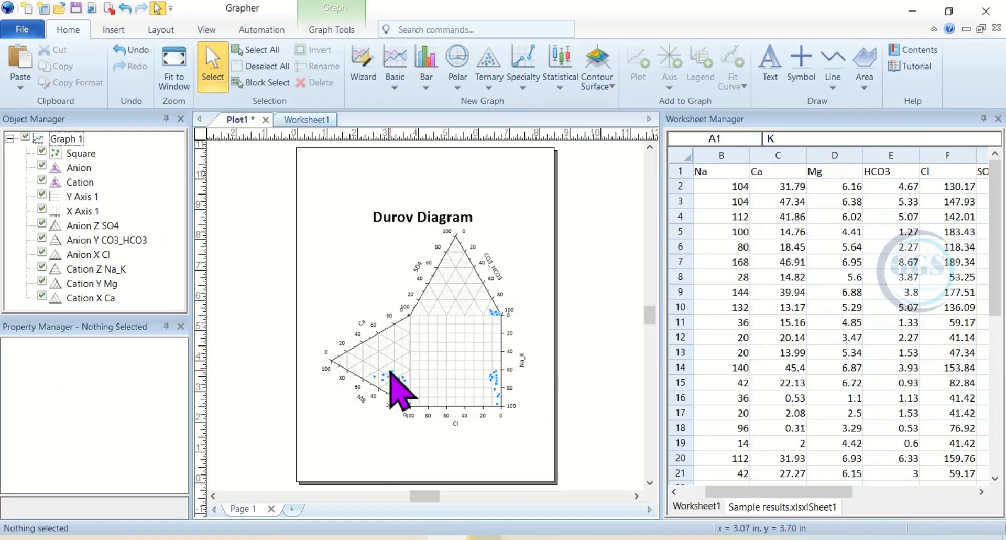
- Set the Cation plot's symbol fill foreground colour to Red
{"action": "left_click", "coordinate": [79, 182]}
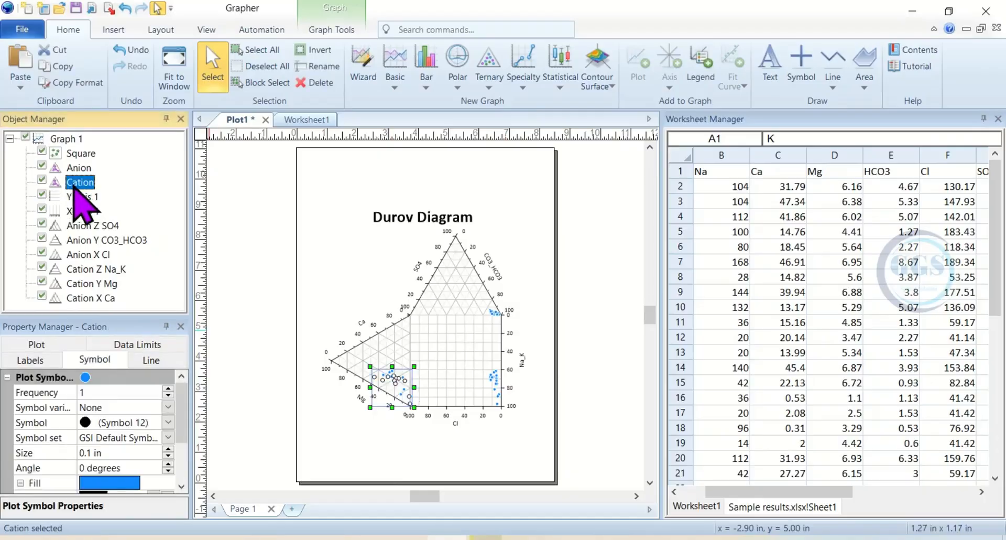
{"action": "left_click", "coordinate": [90, 358]}
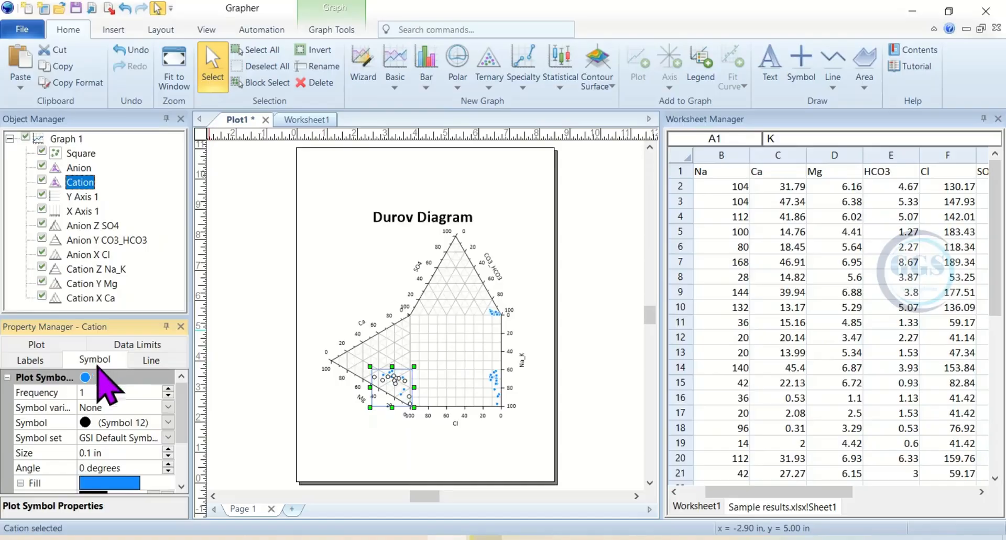
{"action": "scroll", "coordinate": [182, 450], "scroll_direction": "down", "scroll_amount": 1}
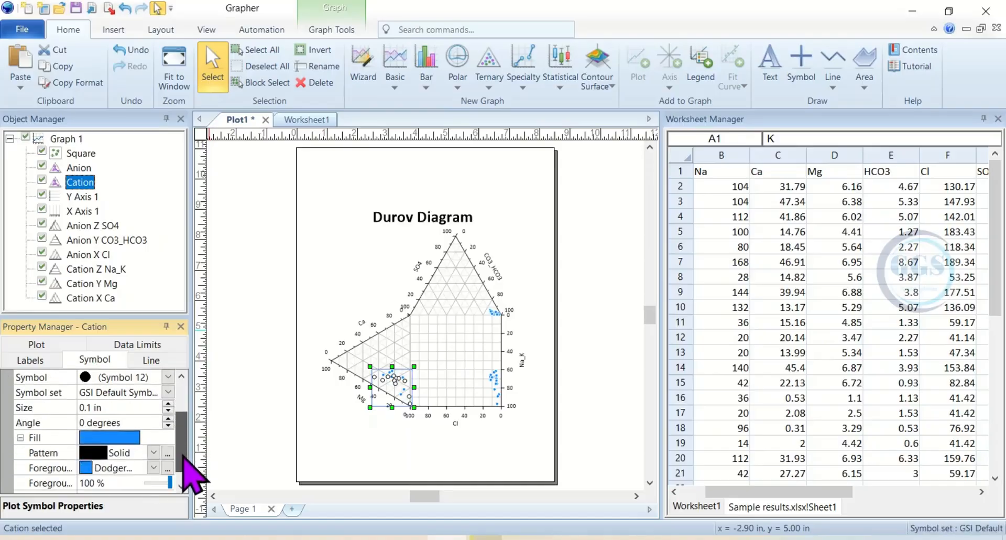
{"action": "scroll", "coordinate": [183, 456], "scroll_direction": "down", "scroll_amount": 2}
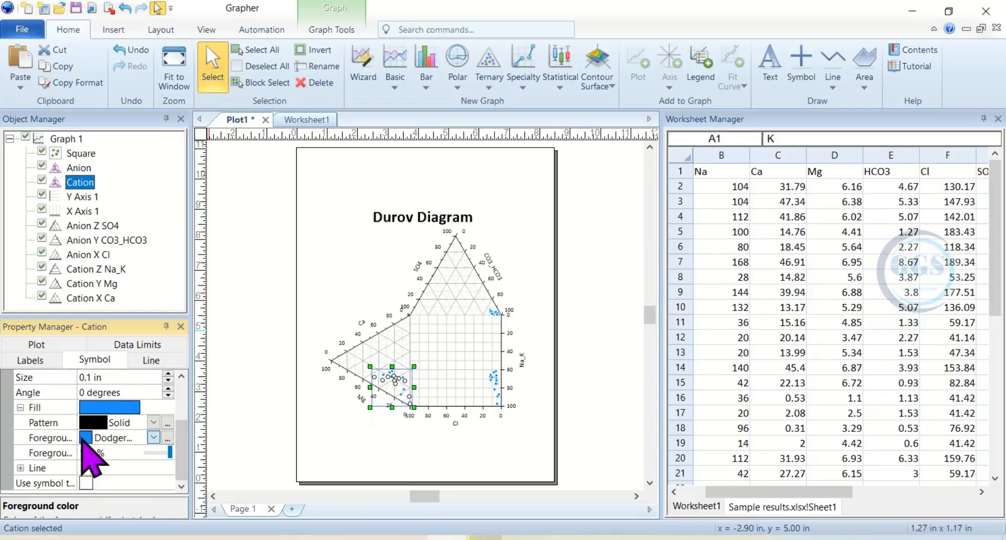
{"action": "left_click", "coordinate": [83, 439]}
{"action": "left_click", "coordinate": [178, 419]}
{"action": "left_click", "coordinate": [153, 437]}
{"action": "left_click", "coordinate": [126, 407]}
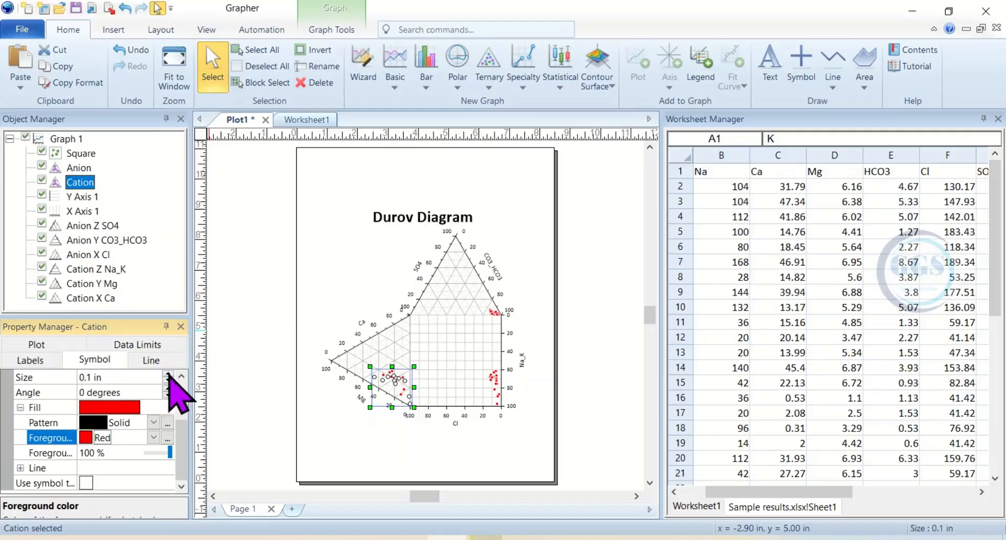
- Set the Cation plot's symbol size to 0.16 in and its angle to 2 degrees
{"action": "left_click", "coordinate": [168, 374]}
{"action": "left_click", "coordinate": [168, 373]}
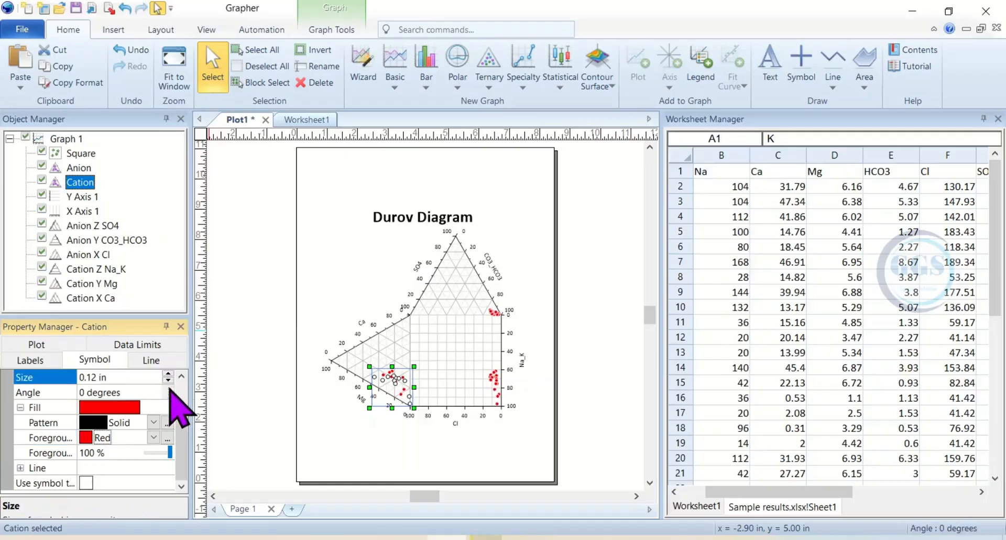
{"action": "key", "text": "Tab"}
{"action": "key", "text": "Up"}
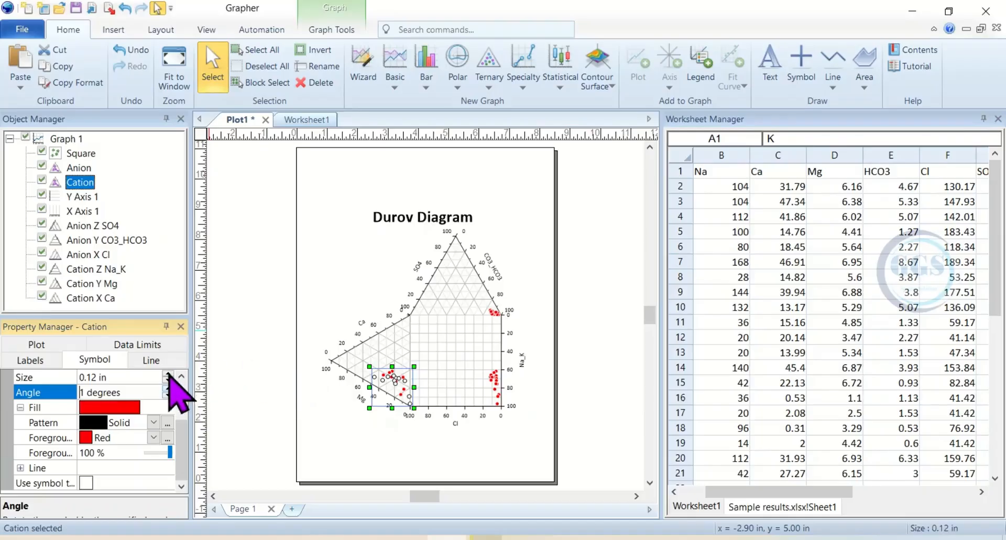
{"action": "key", "text": "Up"}
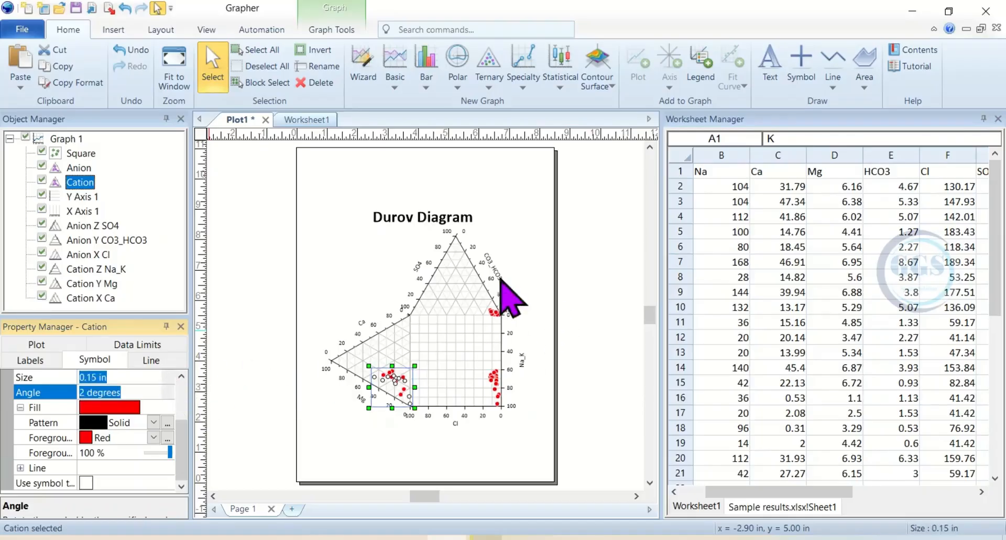
{"action": "key", "text": "shift+Tab"}
{"action": "key", "text": "Up"}
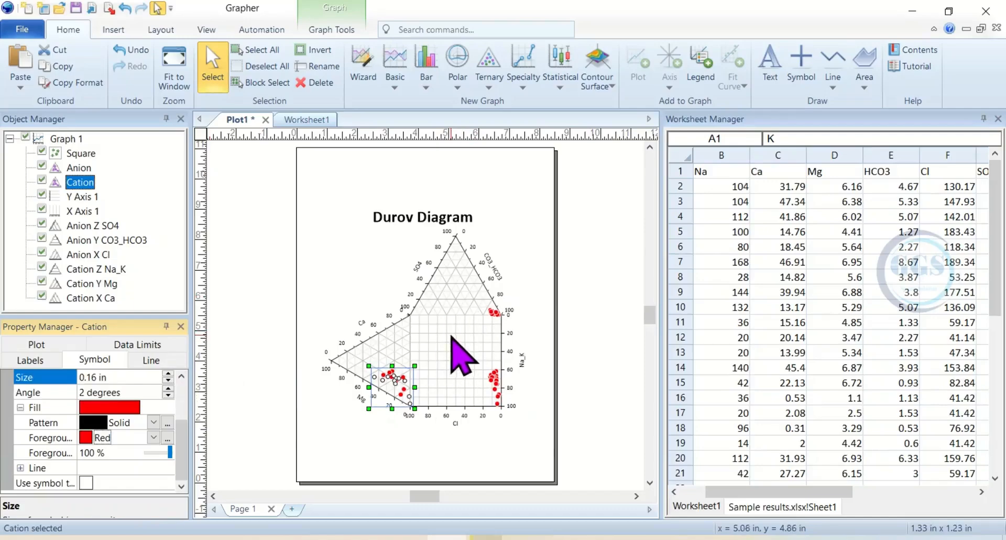
{"action": "left_click", "coordinate": [260, 279]}
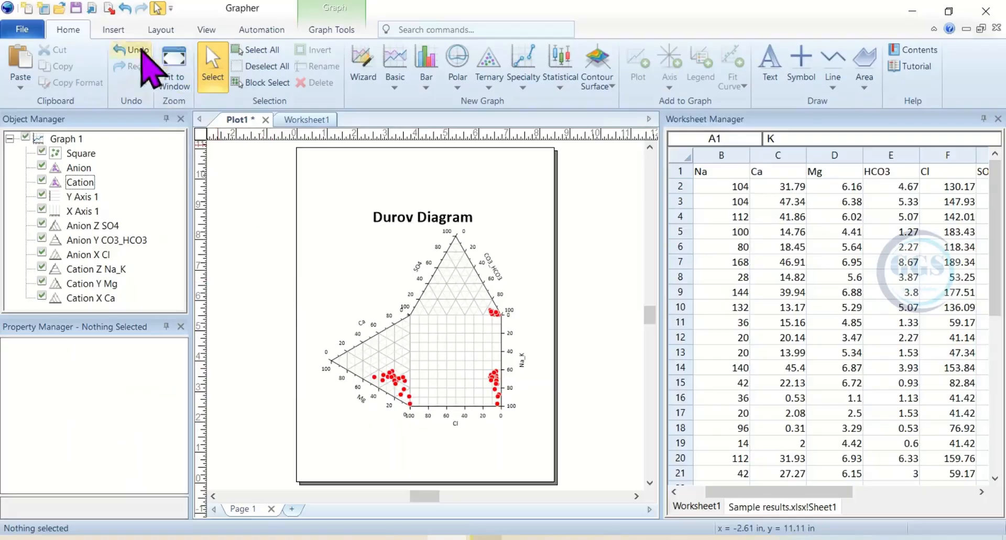
- Export the plot as a JPEG image named Durov2.jpg in the Grapher folder
{"action": "left_click", "coordinate": [109, 9]}
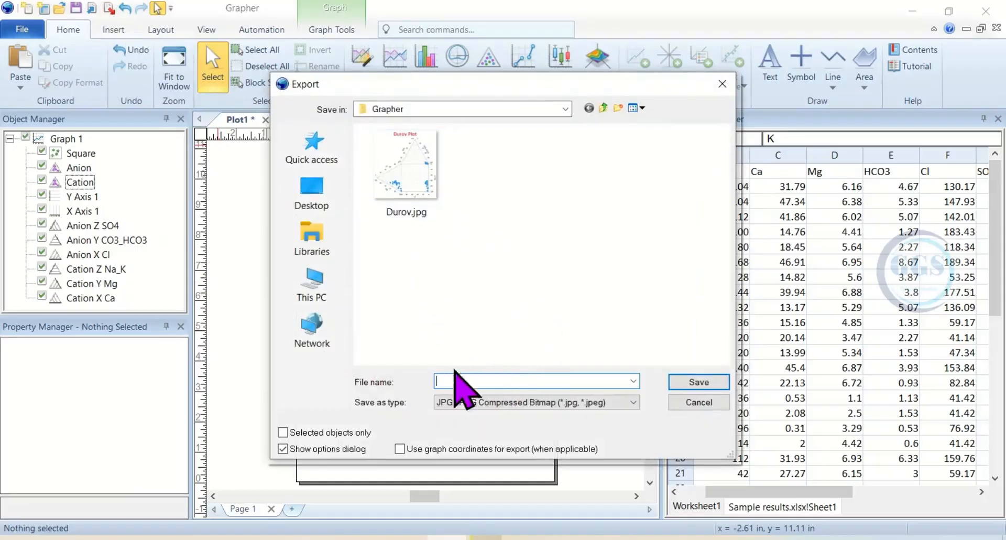
{"action": "left_click", "coordinate": [415, 212]}
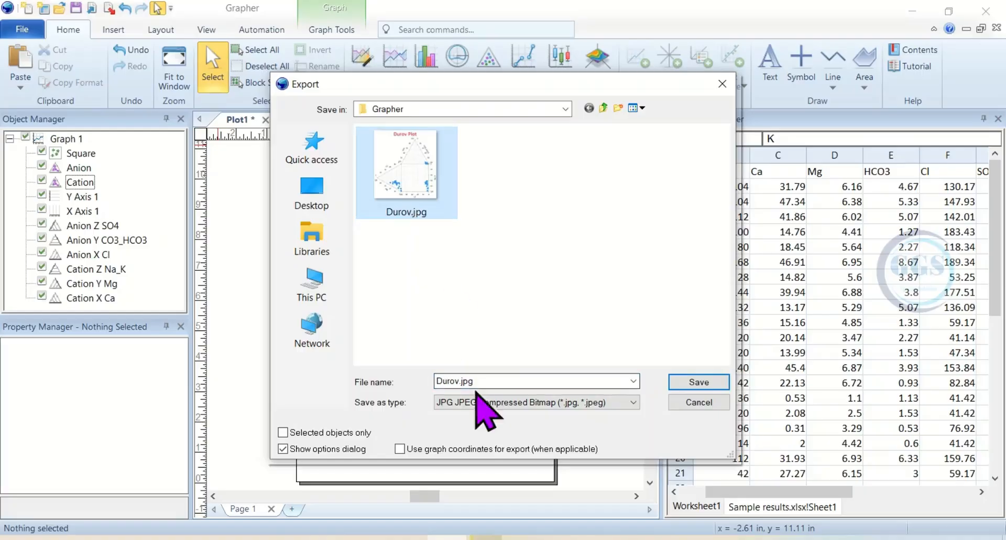
{"action": "left_click", "coordinate": [461, 382]}
{"action": "left_click", "coordinate": [459, 381]}
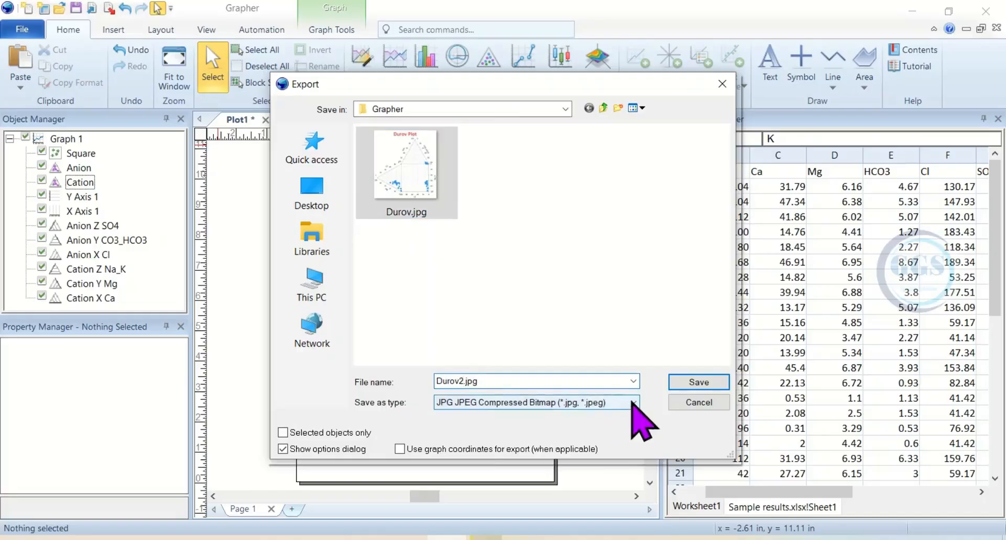
{"action": "left_click", "coordinate": [681, 383]}
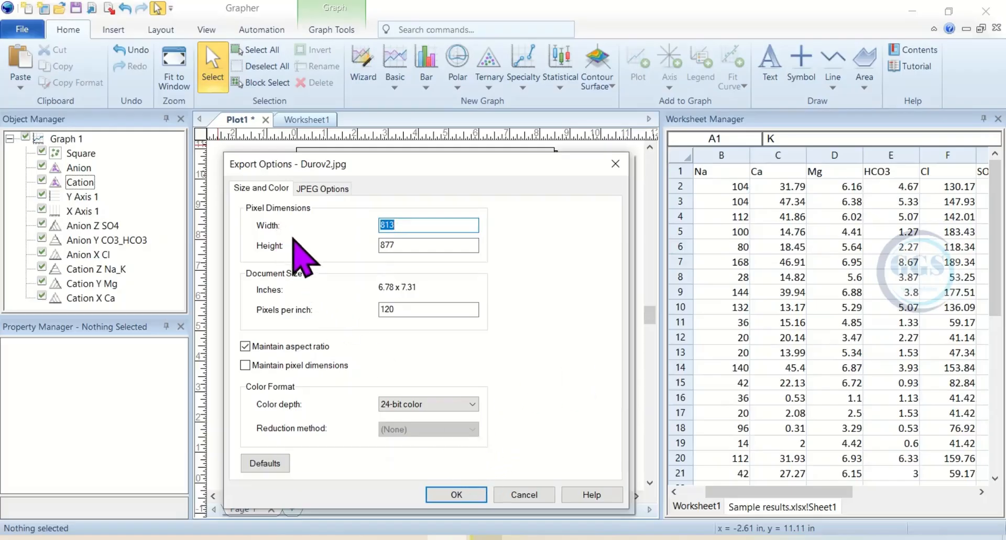
{"action": "left_click", "coordinate": [460, 493]}
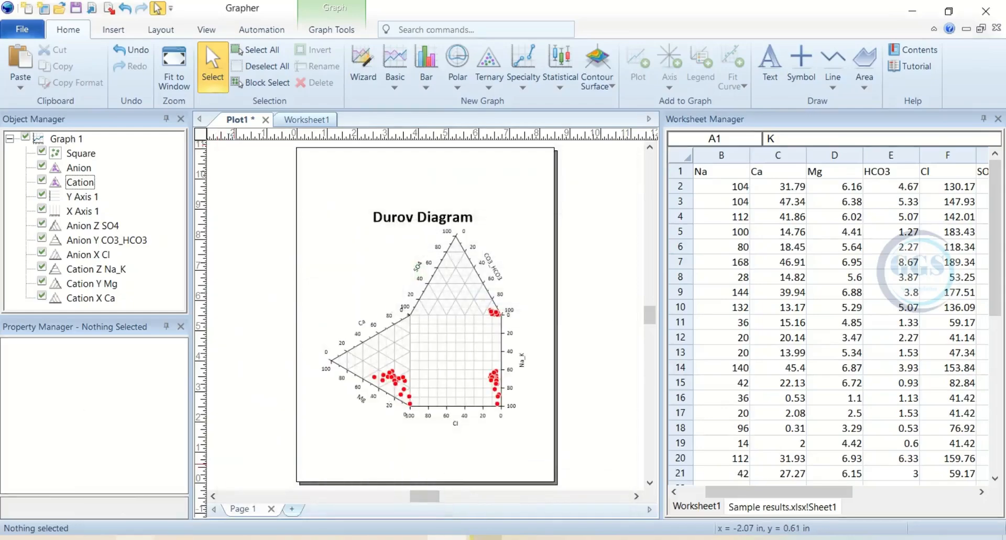
- Open the exported Durov2.jpg image in the photo viewer and maximize it
{"action": "key", "text": "alt+Tab"}
{"action": "left_click", "coordinate": [209, 213]}
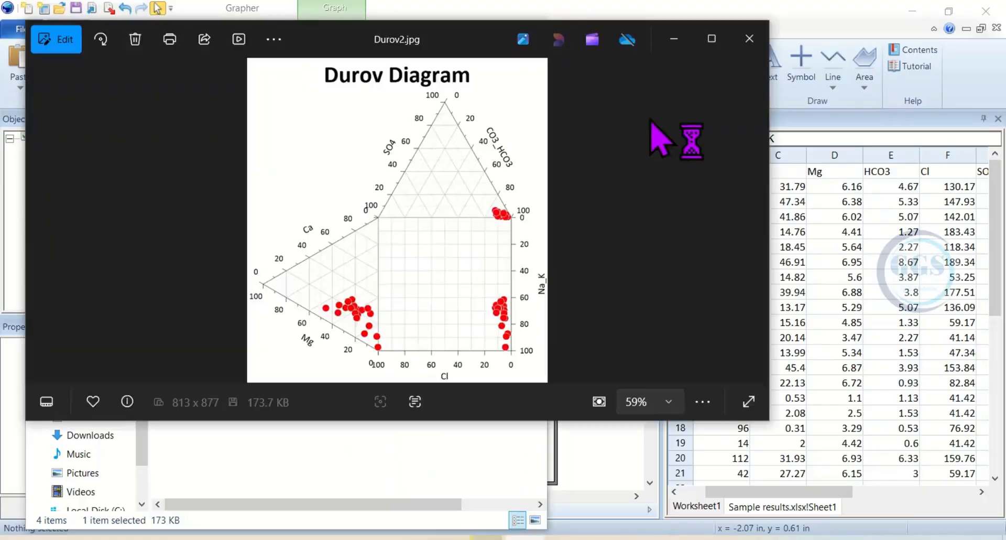
{"action": "left_click", "coordinate": [712, 40]}
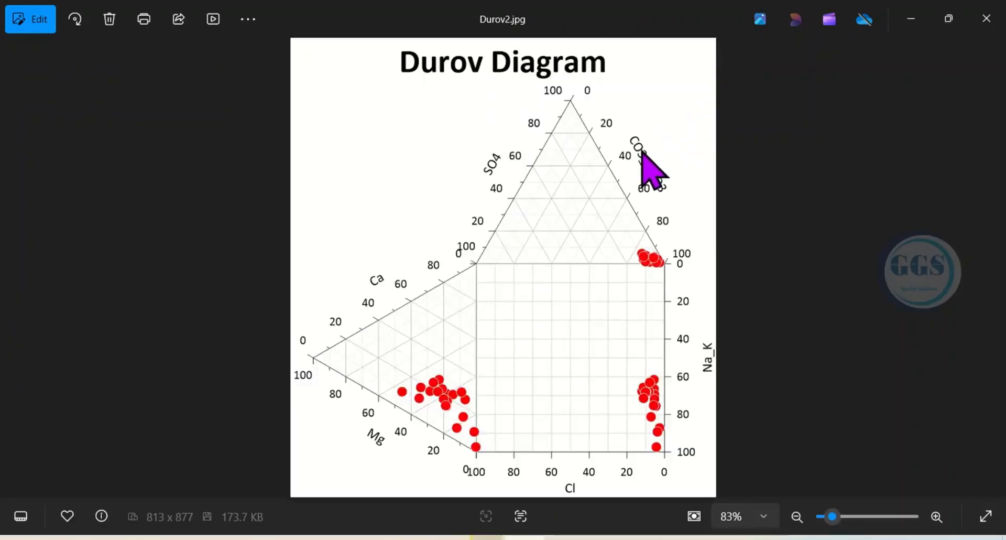